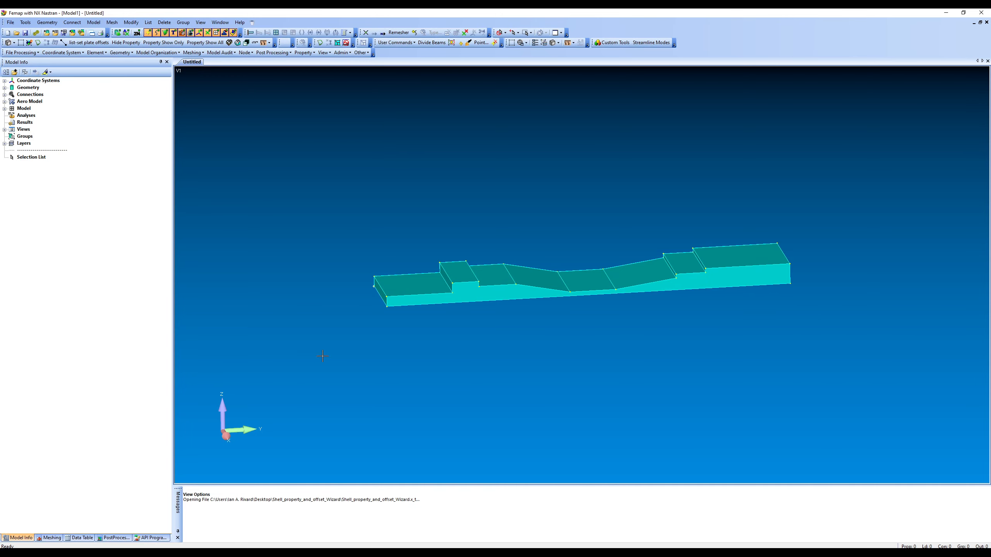
Step: Import the existing plate mesh file into the model that contains the stepped solid
{"action": "middle_click_drag", "start_coordinate": [491, 365], "coordinate": [396, 423]}
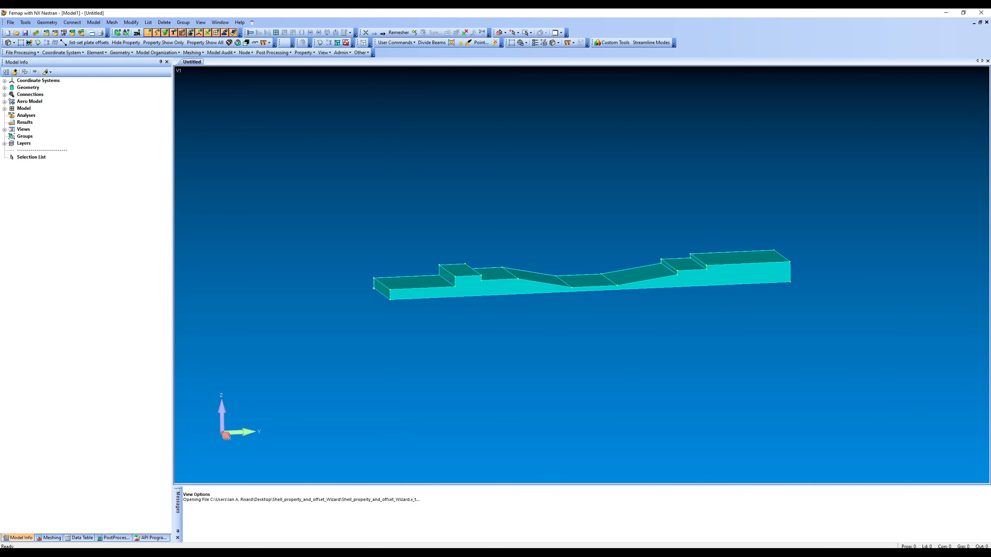
{"action": "key", "text": "alt+Tab"}
{"action": "left_click_drag", "start_coordinate": [221, 153], "coordinate": [403, 365]}
{"action": "left_click", "coordinate": [509, 289]}
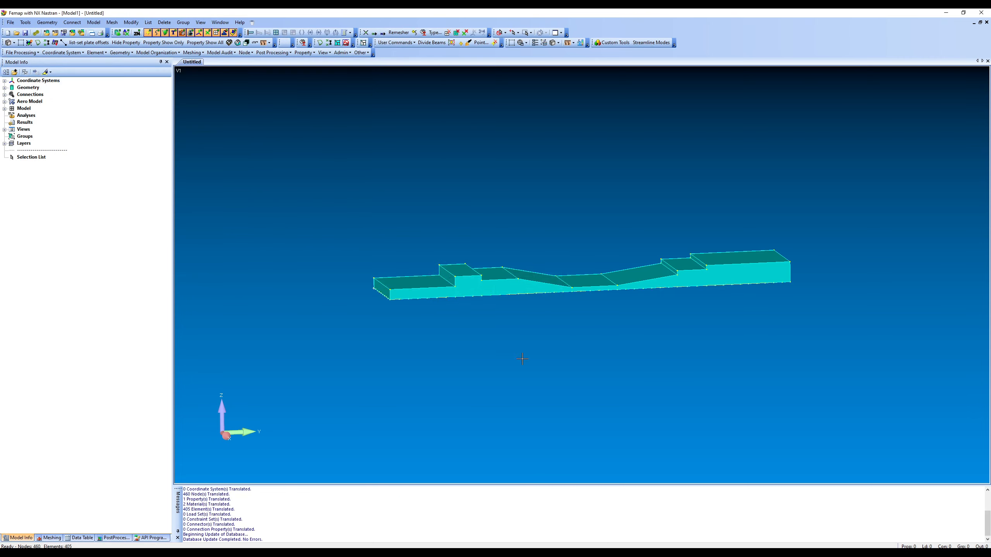
Step: Run the view setup script to display filled plate elements with their edges on the solid's underside
{"action": "middle_click_drag", "start_coordinate": [522, 359], "coordinate": [513, 296]}
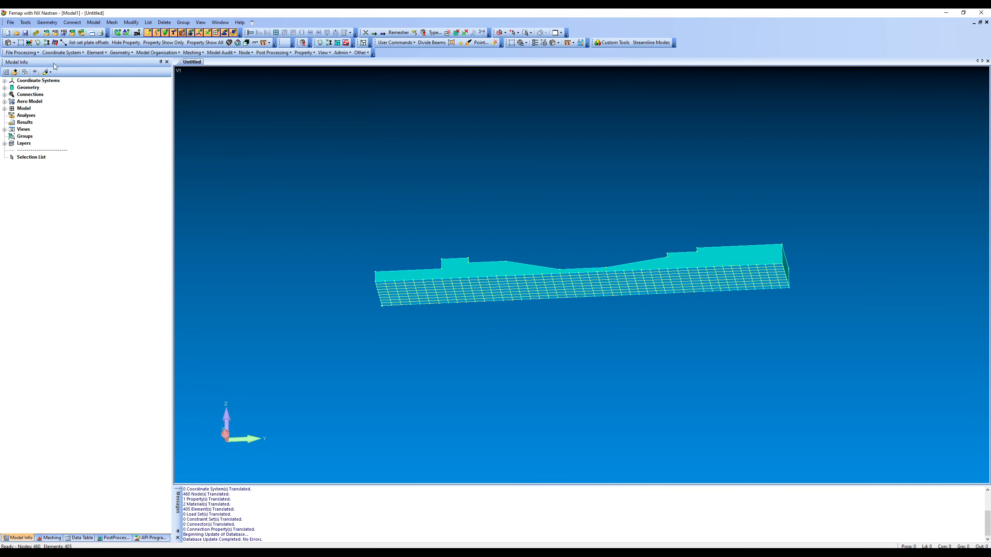
{"action": "left_click", "coordinate": [29, 42]}
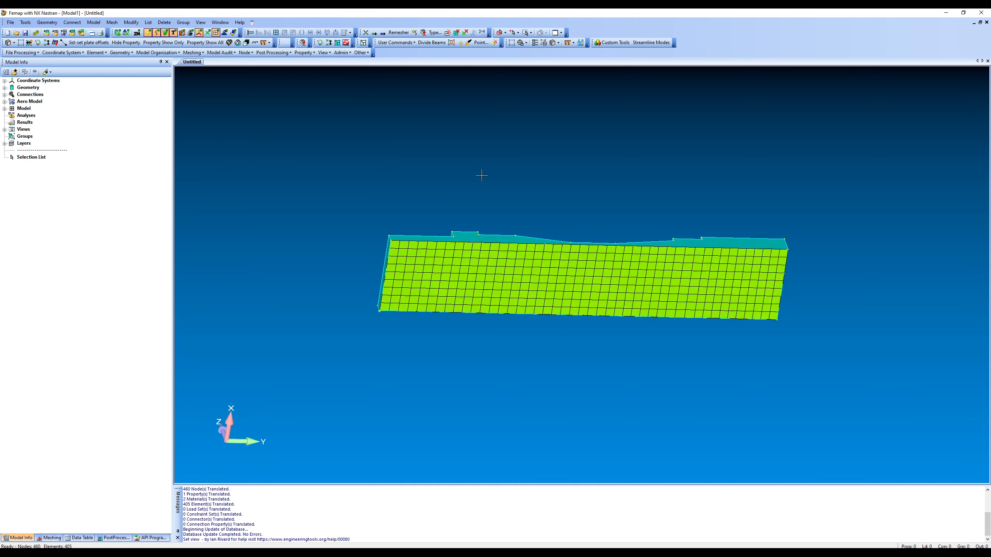
{"action": "middle_click_drag", "start_coordinate": [482, 176], "coordinate": [432, 255]}
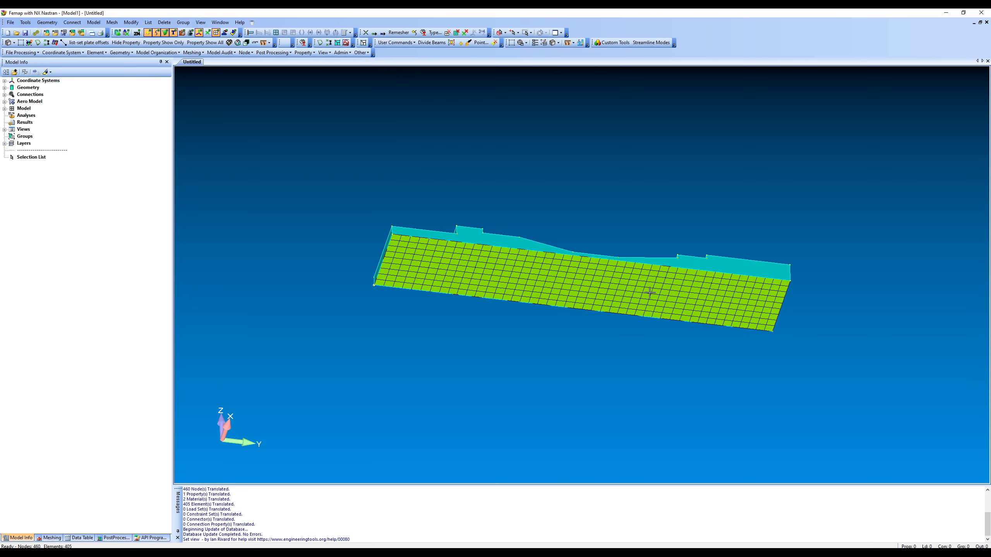
{"action": "middle_click_drag", "start_coordinate": [659, 274], "coordinate": [645, 297]}
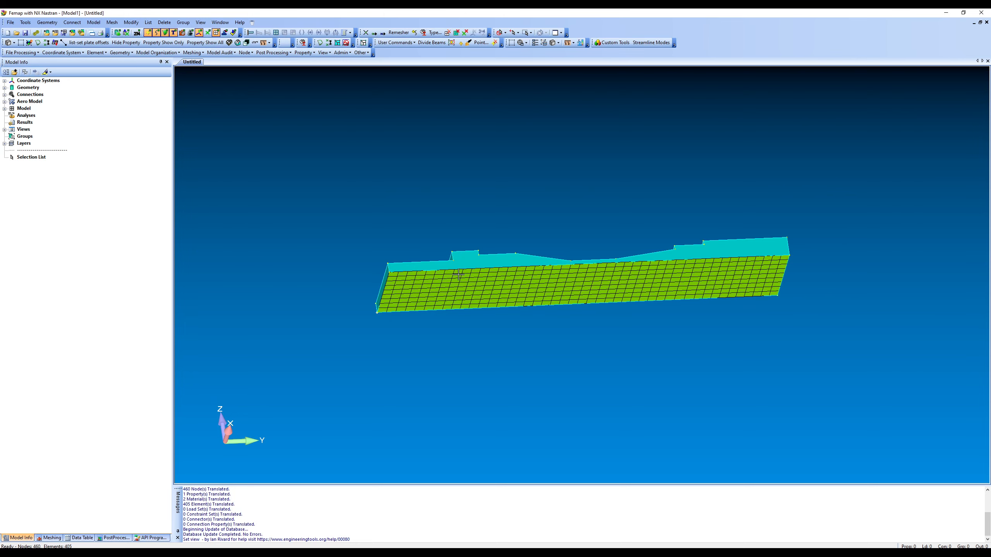
Step: Review the plate thickness values in the Initial Mesh property definition, then close it without changes
{"action": "left_click", "coordinate": [5, 109]}
{"action": "left_click", "coordinate": [12, 129]}
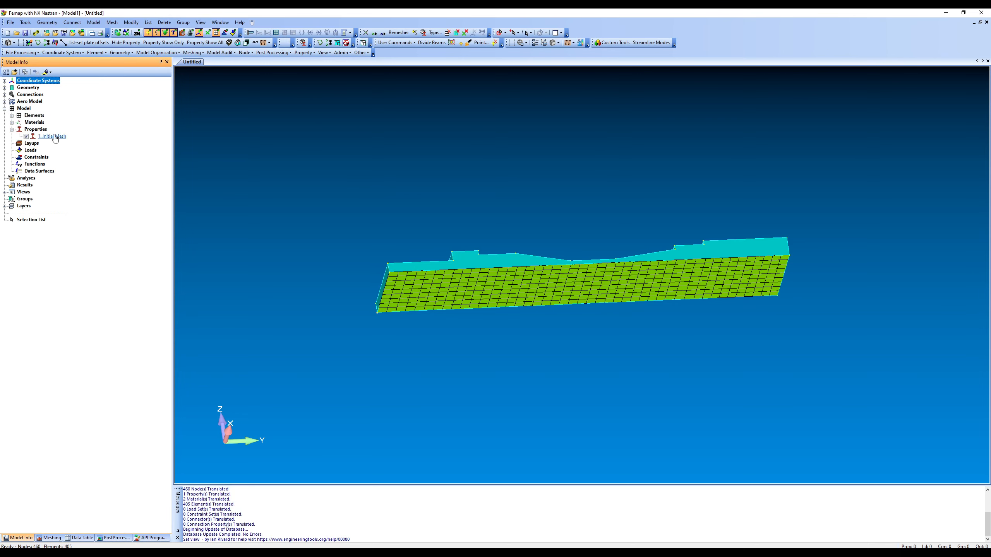
{"action": "right_click", "coordinate": [56, 137]}
{"action": "left_click", "coordinate": [83, 169]}
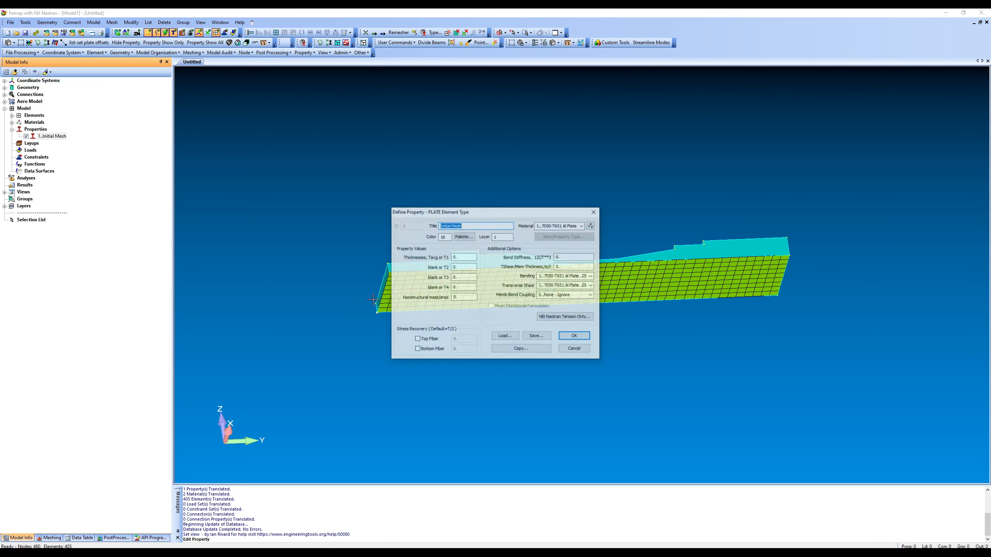
{"action": "left_click", "coordinate": [574, 349]}
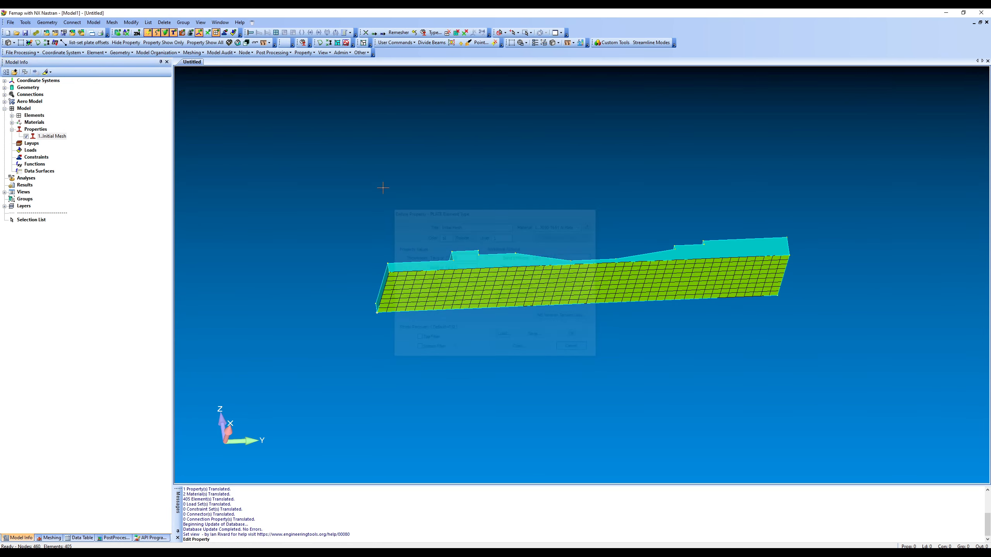
Step: List the data of one plate element near the thin end of the mesh, sorted by ID, to check for offsets
{"action": "left_click", "coordinate": [148, 22]}
{"action": "mouse_move", "coordinate": [166, 56]}
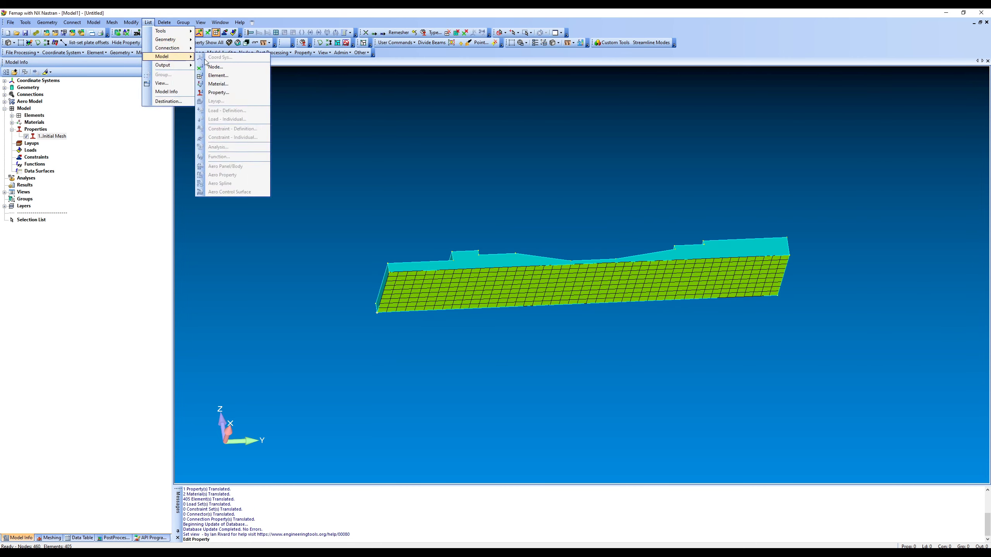
{"action": "left_click", "coordinate": [232, 76]}
{"action": "left_click", "coordinate": [415, 295]}
{"action": "key", "text": "Return"}
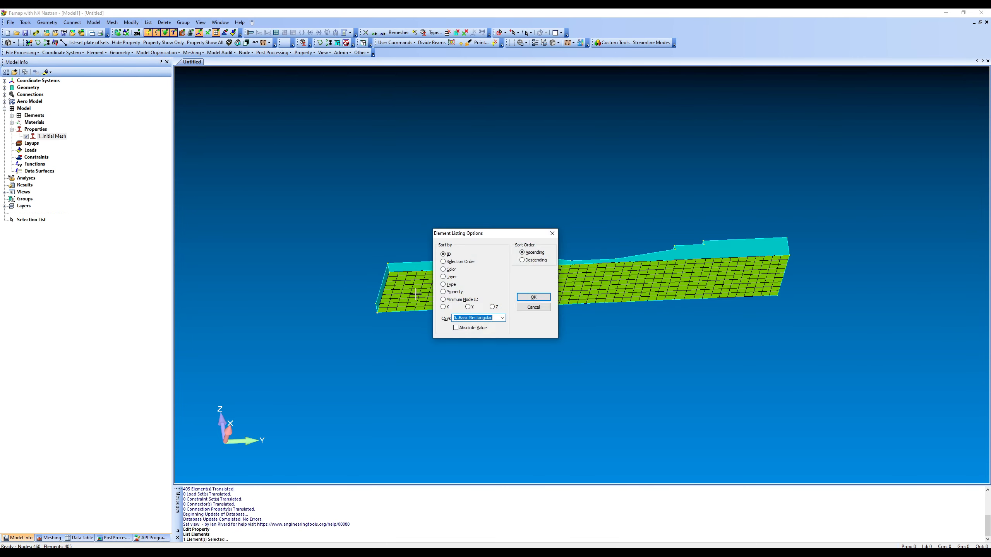
{"action": "key", "text": "Return"}
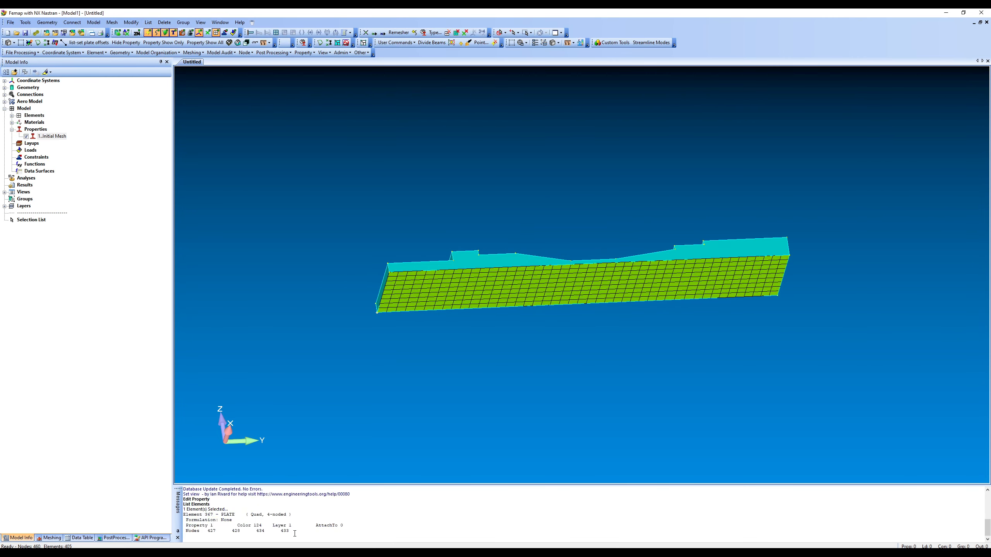
{"action": "left_click_drag", "start_coordinate": [295, 533], "coordinate": [176, 515]}
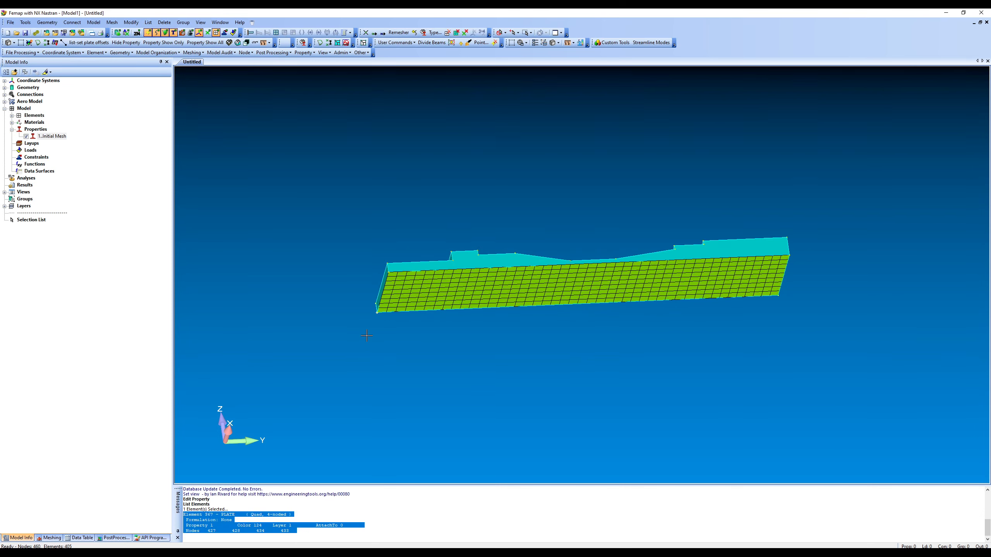
Step: Run the Shell Prop and Offset Wizard on all elements with Set thickness and Set Offsets enabled
{"action": "left_click", "coordinate": [290, 53]}
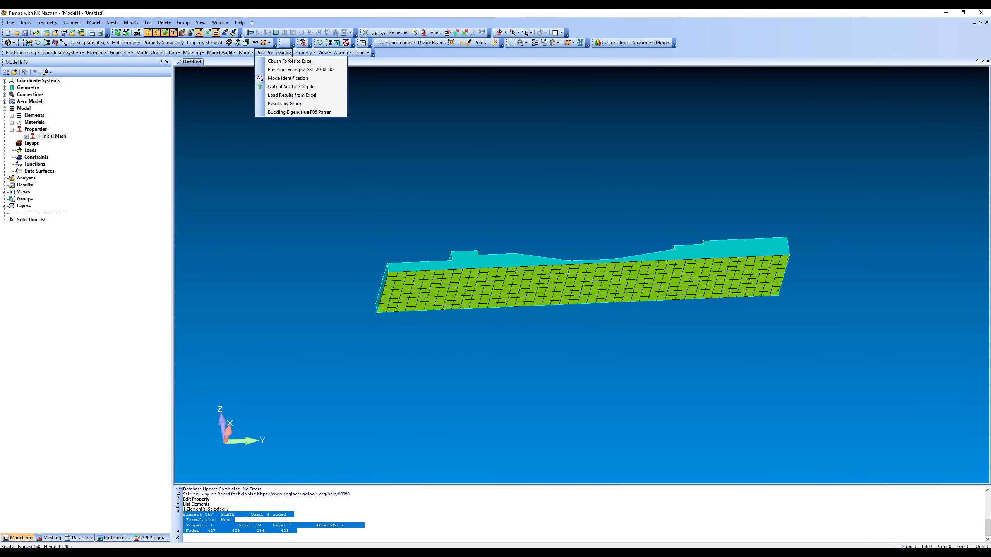
{"action": "mouse_move", "coordinate": [304, 52]}
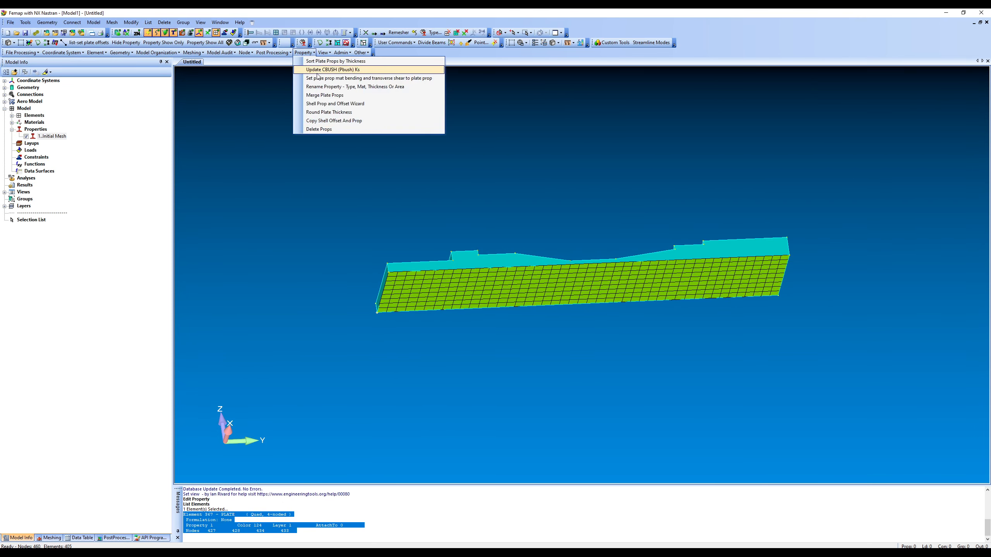
{"action": "left_click", "coordinate": [326, 104]}
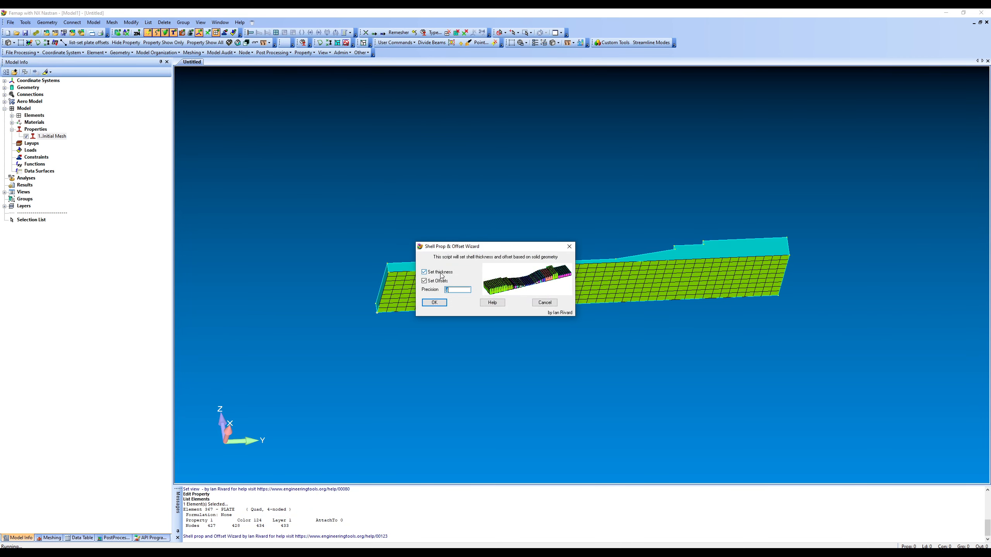
{"action": "left_click", "coordinate": [460, 291]}
{"action": "left_click", "coordinate": [434, 303]}
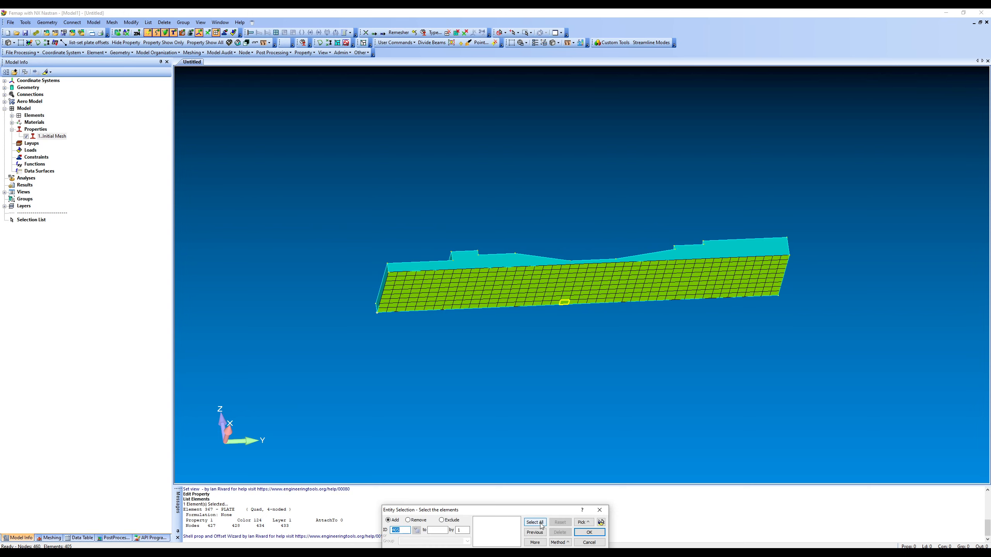
{"action": "left_click", "coordinate": [533, 522]}
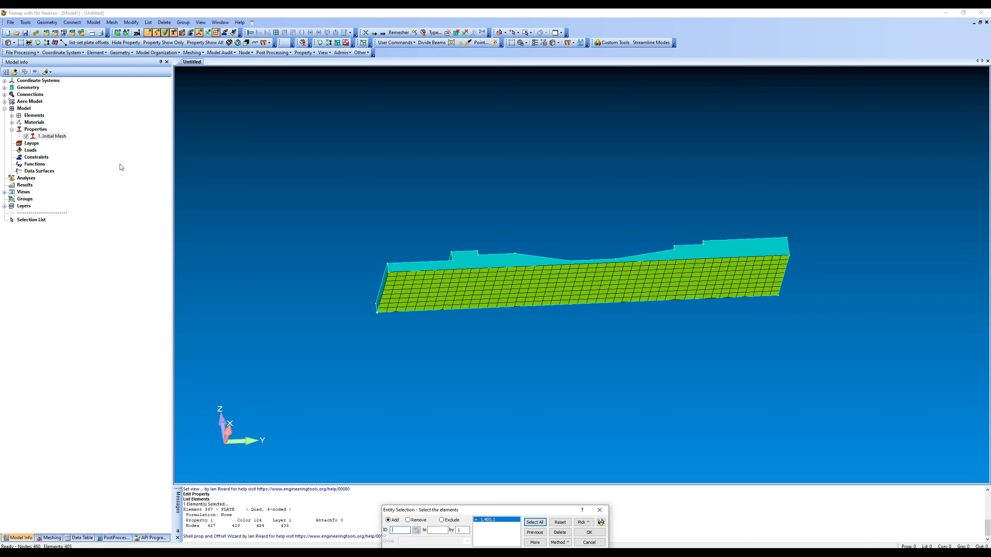
{"action": "left_click", "coordinate": [12, 122]}
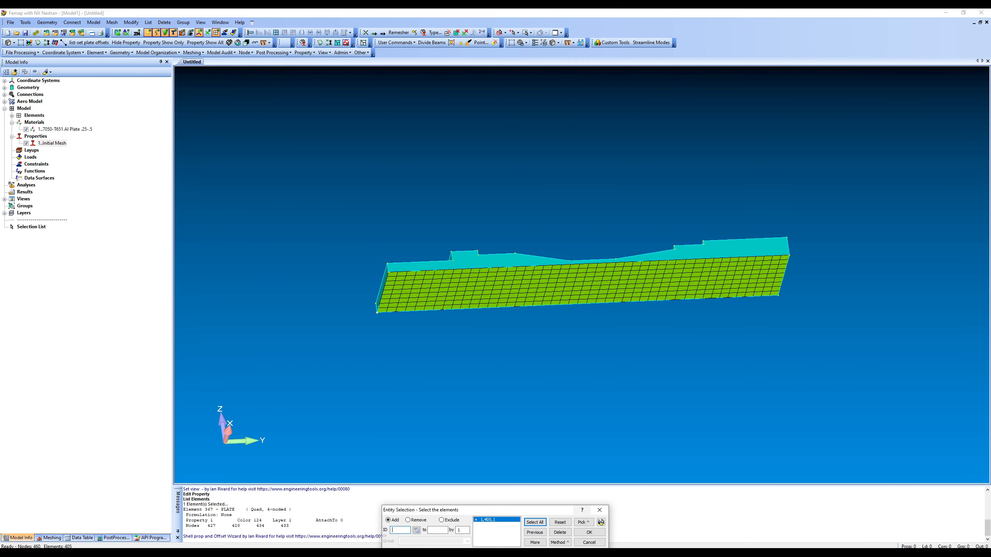
{"action": "left_click", "coordinate": [589, 532]}
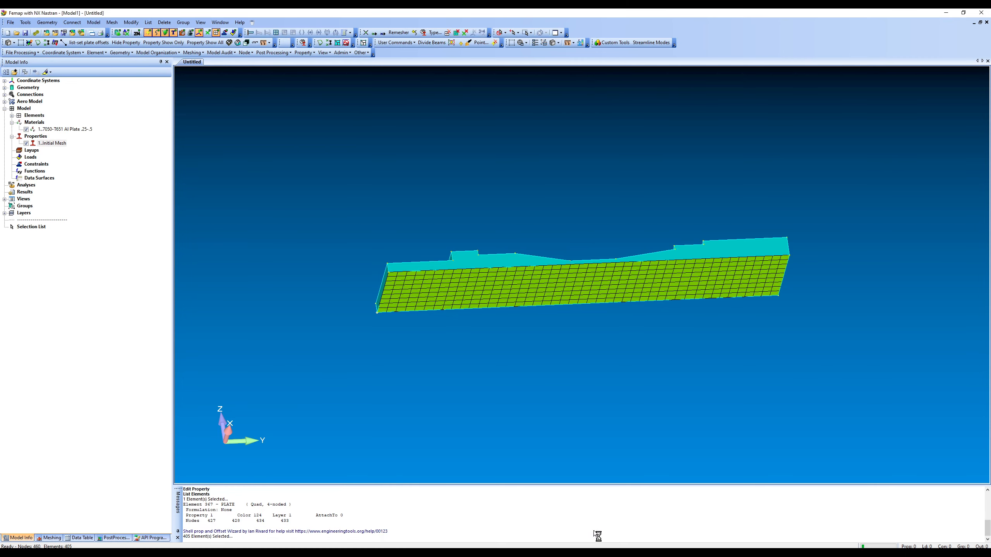
Step: Copy the shell offset and property from an element of the narrow raised yellow-green strip to a corner patch of the adjacent blue-grey end section
{"action": "middle_click_drag", "start_coordinate": [611, 258], "coordinate": [640, 395]}
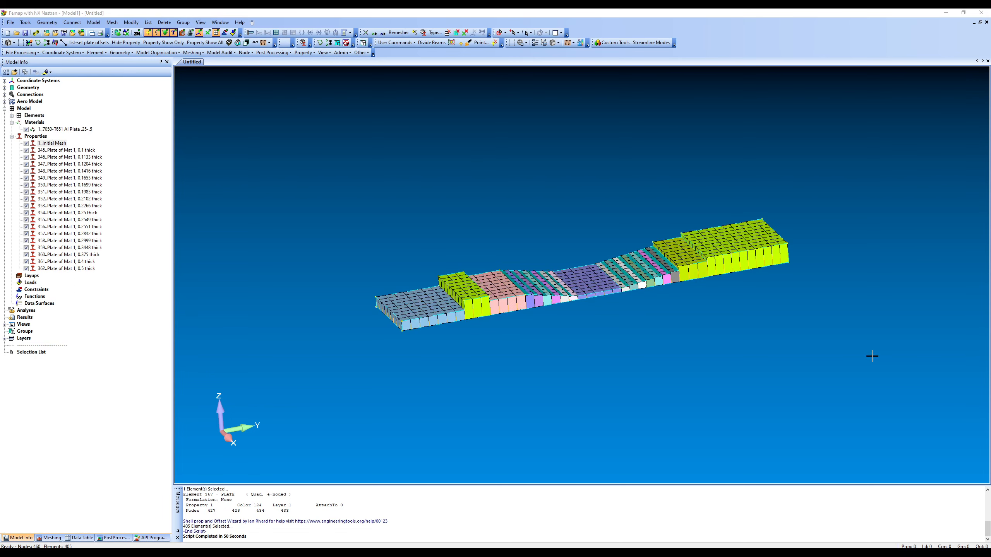
{"action": "middle_click_drag", "start_coordinate": [591, 300], "coordinate": [586, 333]}
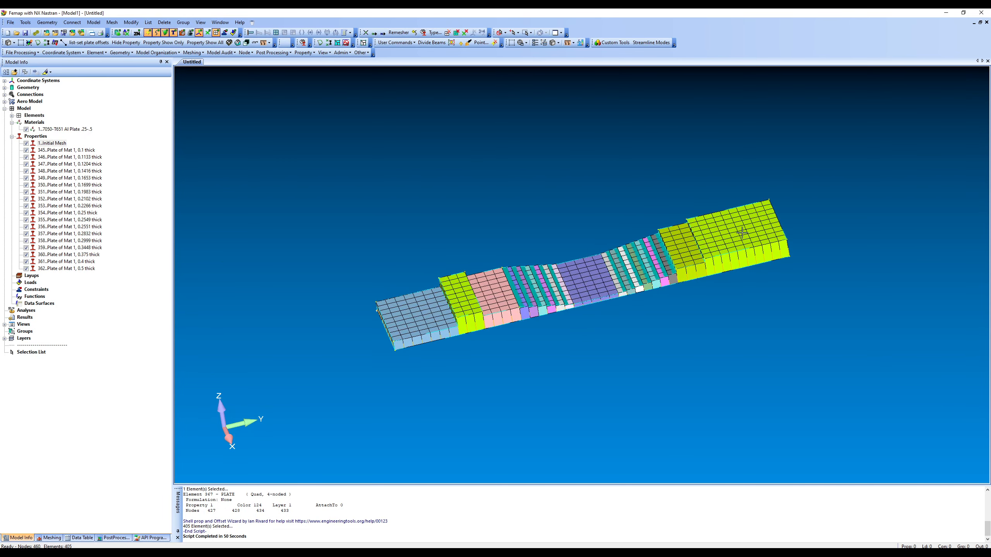
{"action": "middle_click_drag", "start_coordinate": [742, 233], "coordinate": [781, 237]}
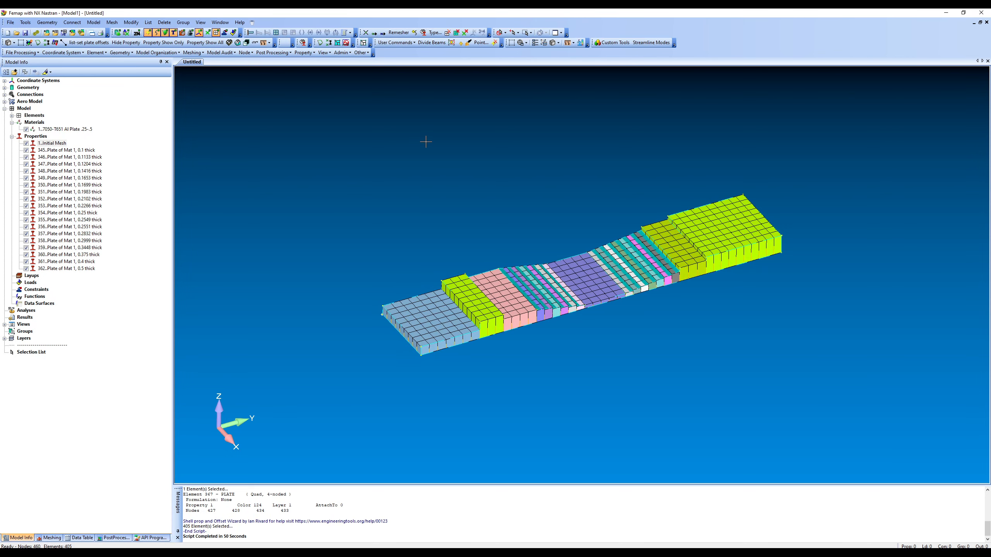
{"action": "left_click", "coordinate": [304, 52]}
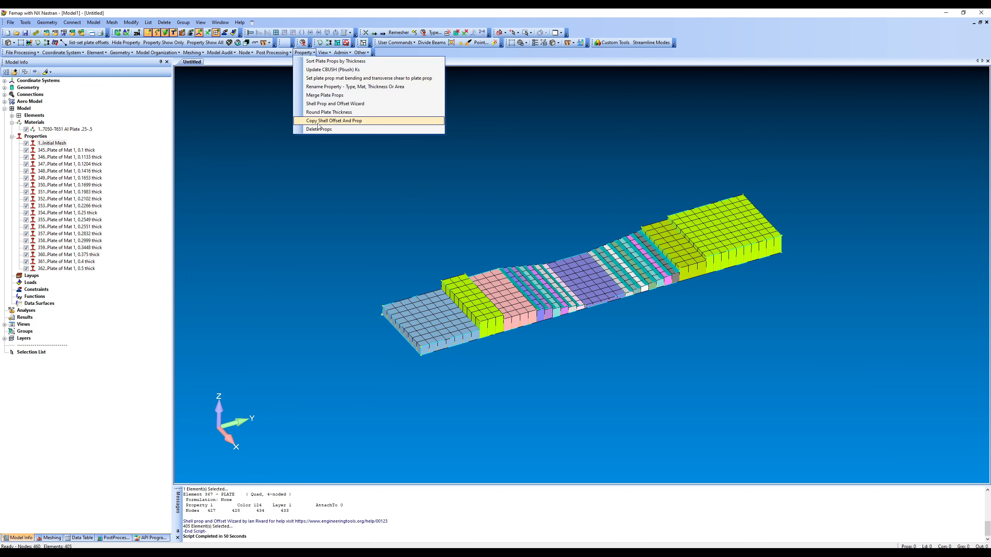
{"action": "left_click", "coordinate": [339, 121]}
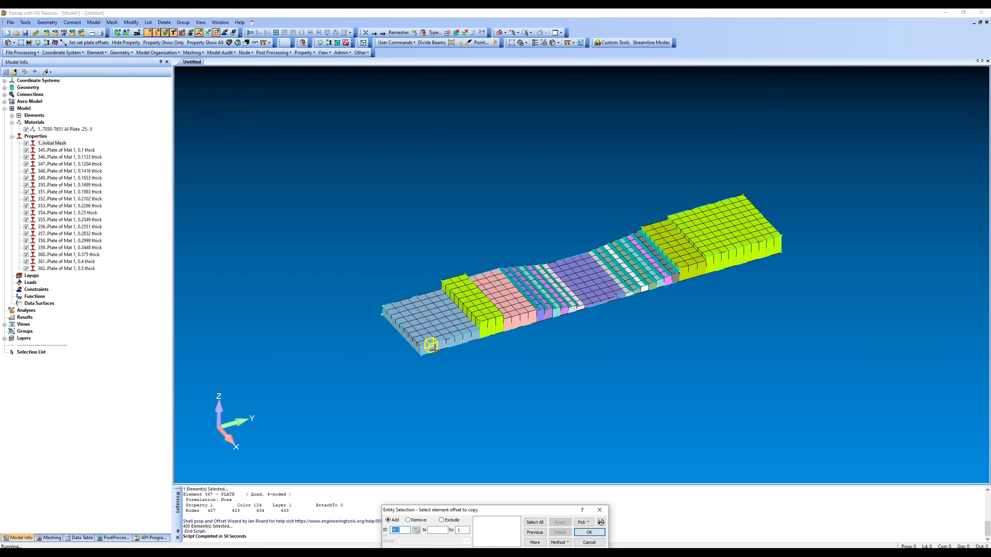
{"action": "left_click", "coordinate": [489, 335]}
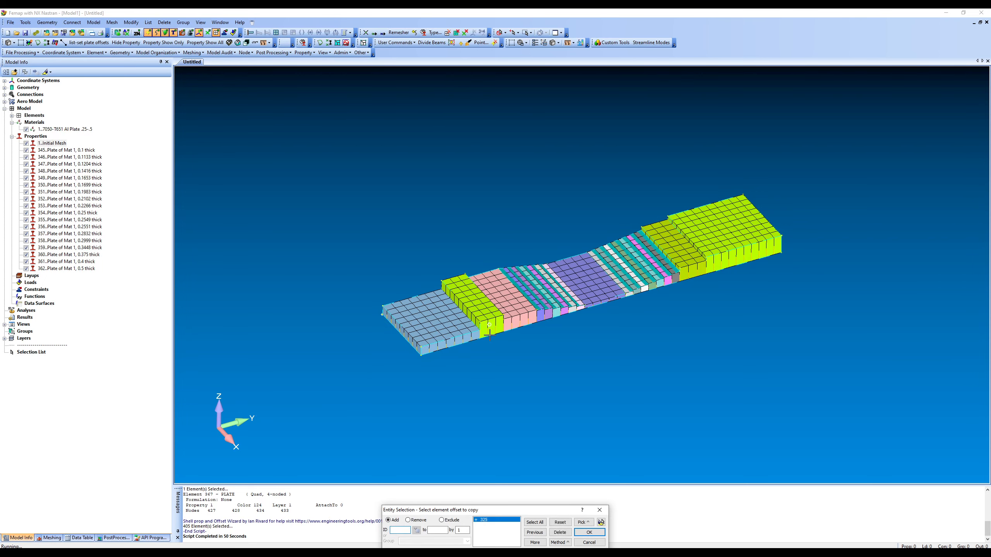
{"action": "key", "text": "Return"}
{"action": "left_click_drag", "start_coordinate": [413, 335], "coordinate": [446, 367], "text": "shift"}
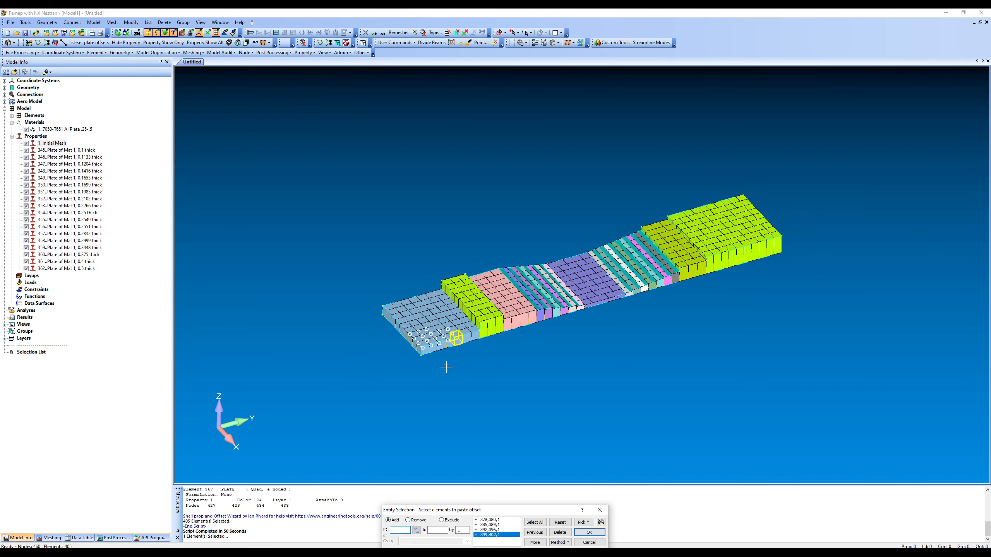
{"action": "key", "text": "Return"}
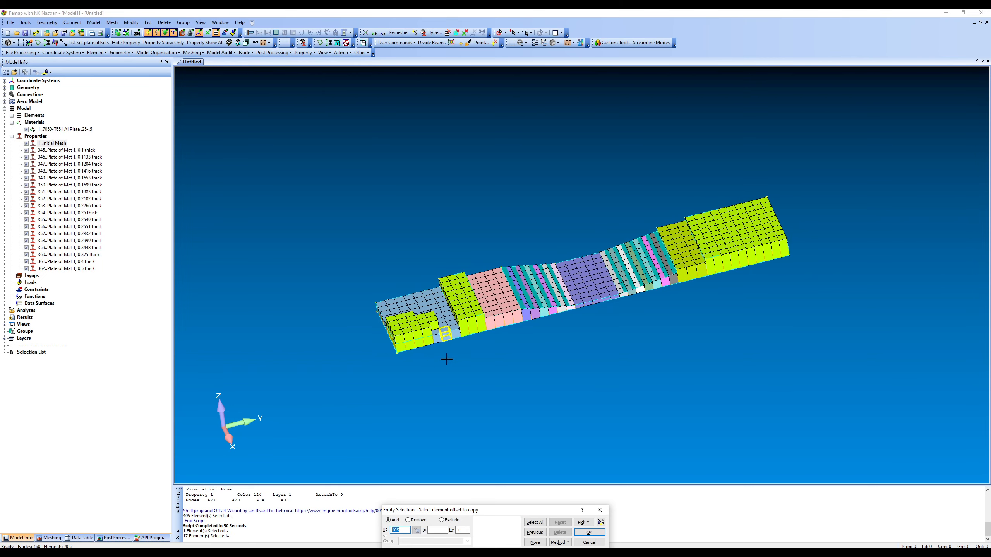
{"action": "left_click", "coordinate": [590, 542]}
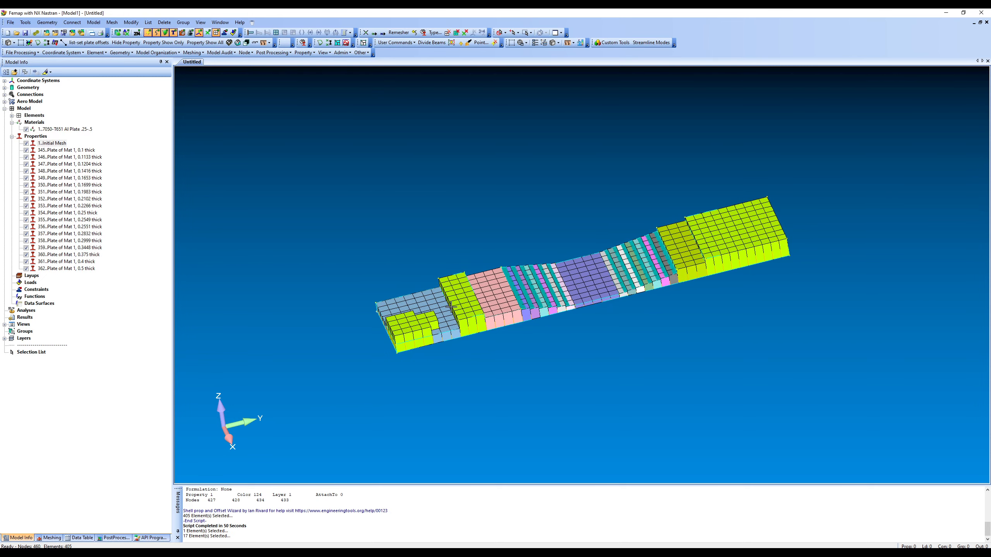